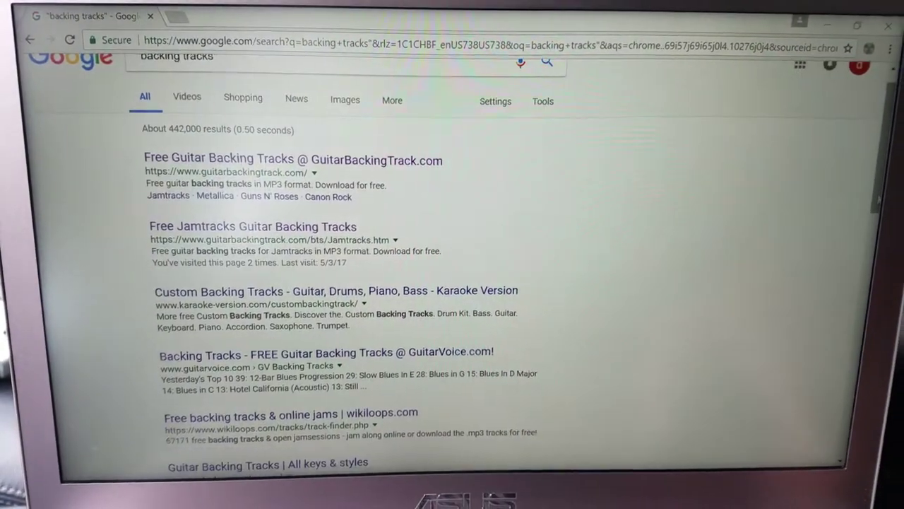
- Scroll down Google's 'backing tracks' results to see the free backing-track download sites
{"action": "scroll", "coordinate": [452, 269], "scroll_direction": "down", "scroll_amount": 5}
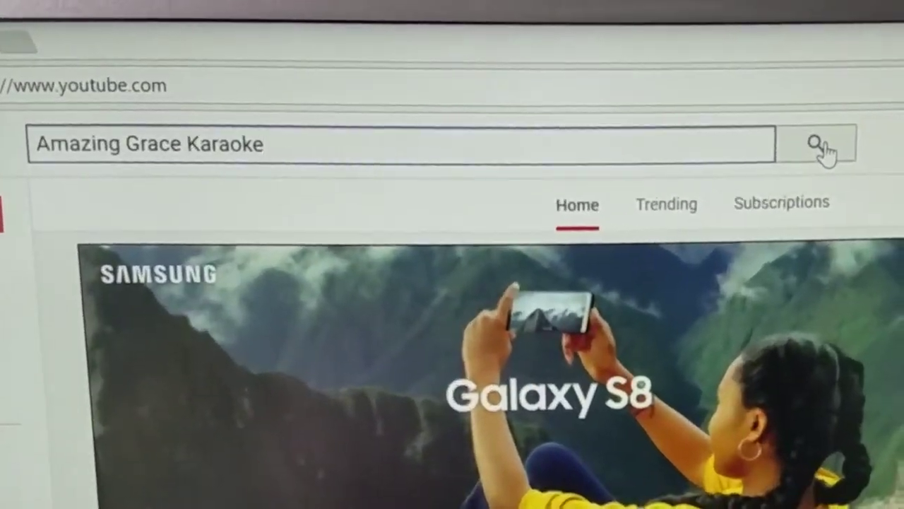
- Run the YouTube search for 'Amazing Grace Karaoke'
{"action": "left_click", "coordinate": [528, 33]}
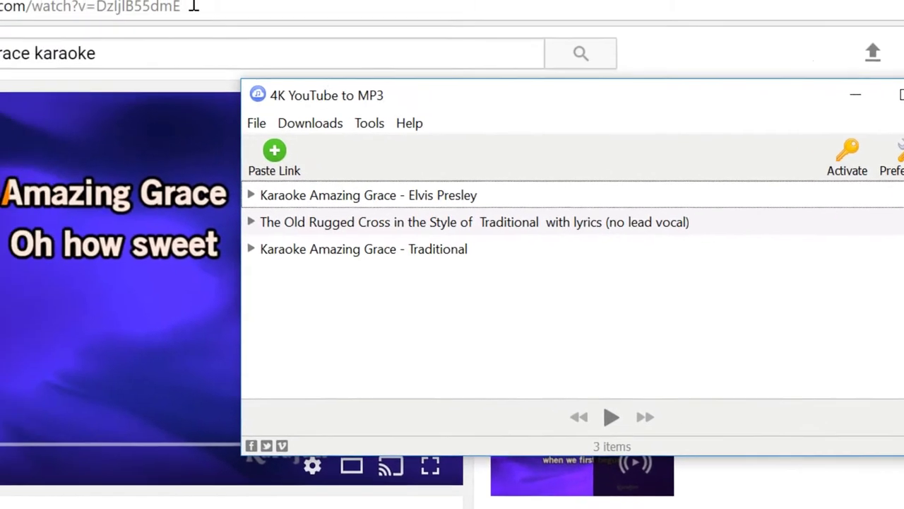
- Copy the Karaoke Amazing Grace - Elvis Presley video URL and paste it into 4K YouTube to MP3
{"action": "left_click", "coordinate": [303, 34]}
{"action": "key", "text": "ctrl+a"}
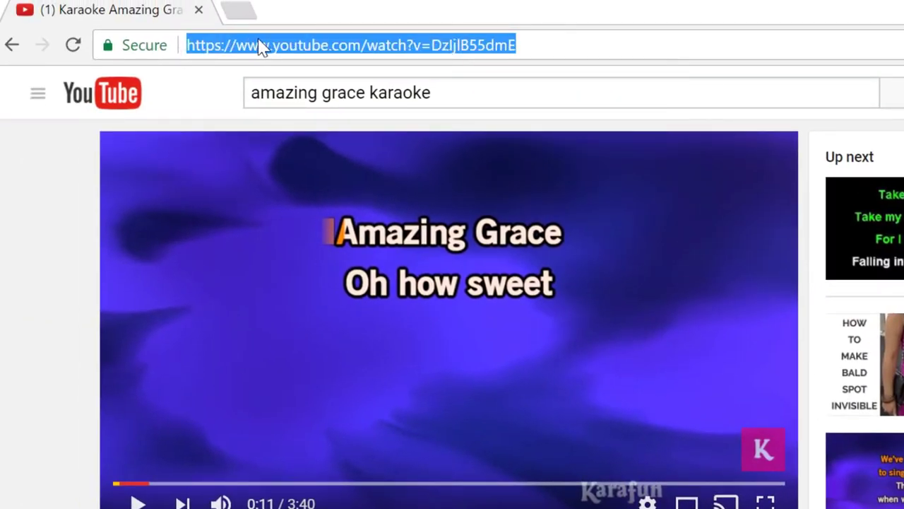
{"action": "right_click", "coordinate": [260, 46]}
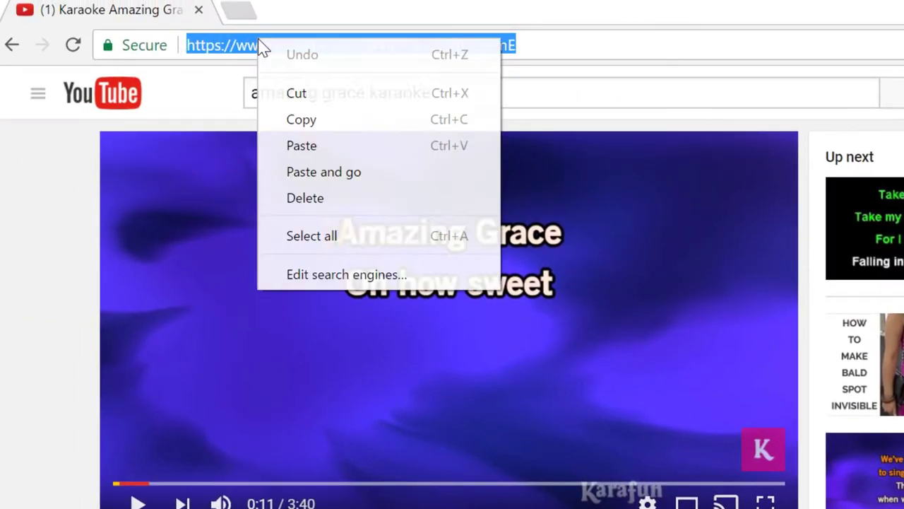
{"action": "left_click", "coordinate": [301, 120]}
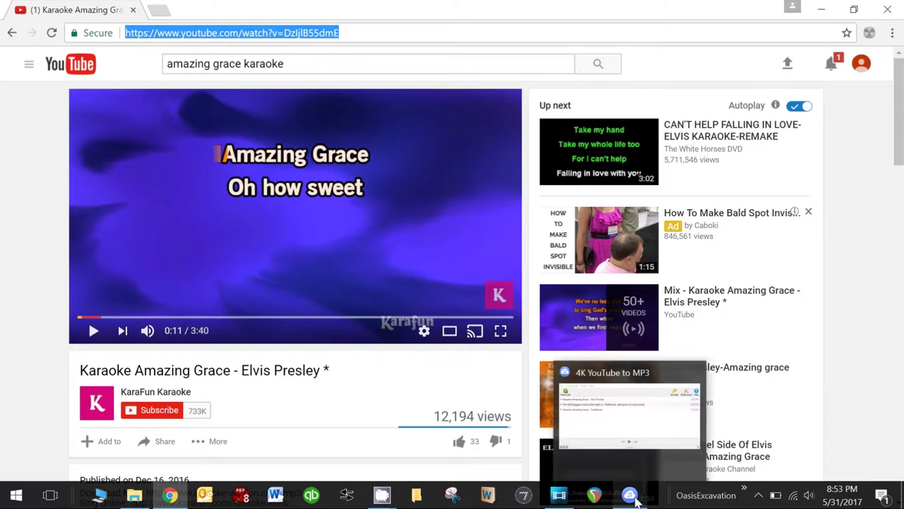
{"action": "left_click", "coordinate": [635, 499]}
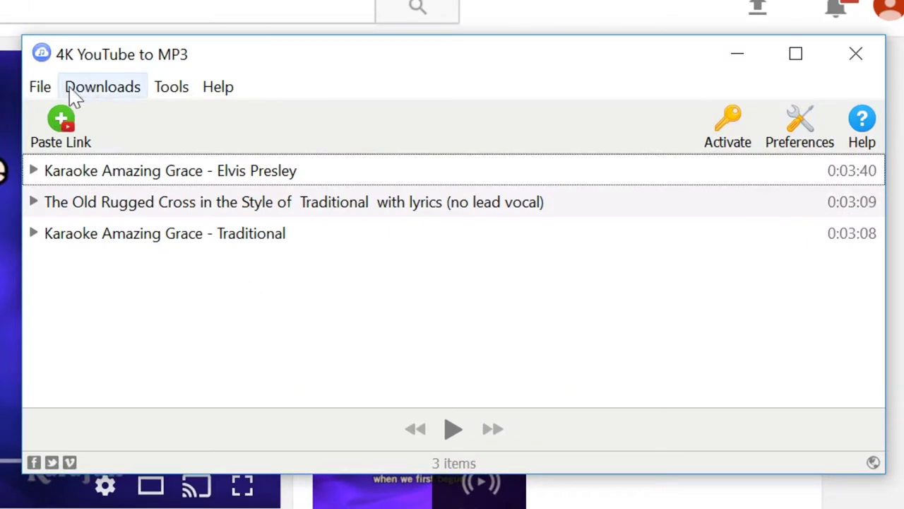
{"action": "left_click", "coordinate": [56, 122]}
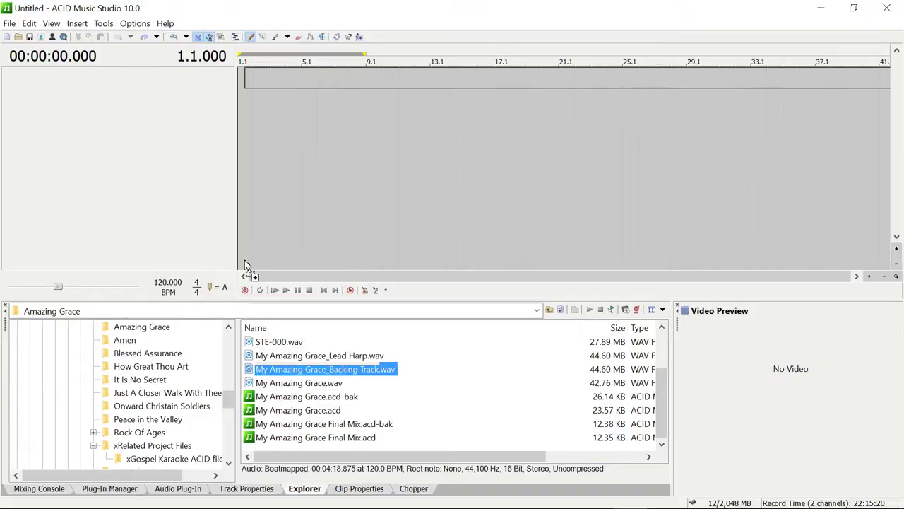
- Drop My Amazing Grace_Backing Track.wav onto the timeline and make its track taller
{"action": "left_click_drag", "start_coordinate": [247, 265], "coordinate": [236, 121]}
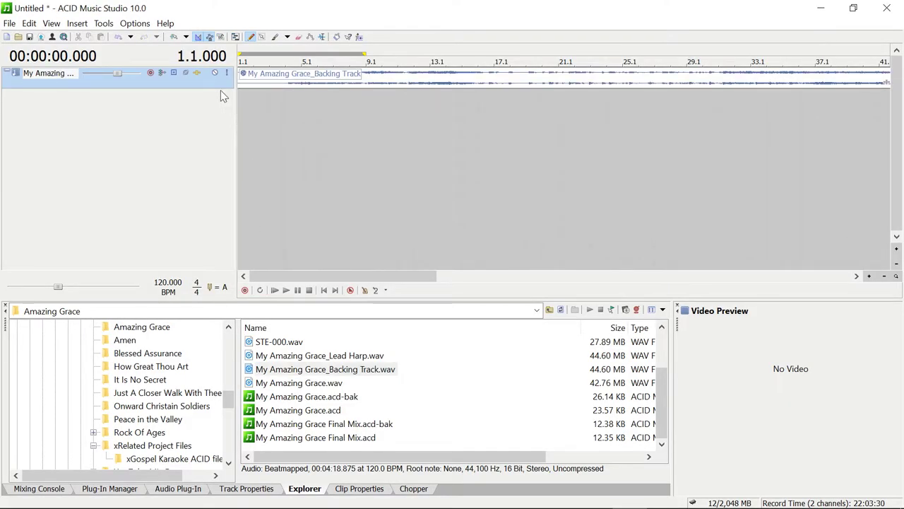
{"action": "left_click_drag", "start_coordinate": [214, 87], "coordinate": [209, 167]}
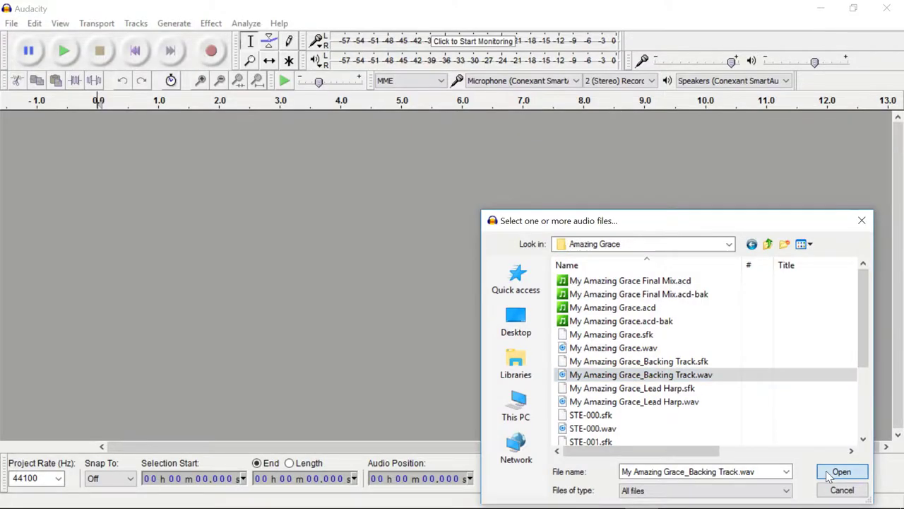
- Import the backing WAV into Audacity as a copy, then enlarge its REAPER track
{"action": "left_click", "coordinate": [831, 472]}
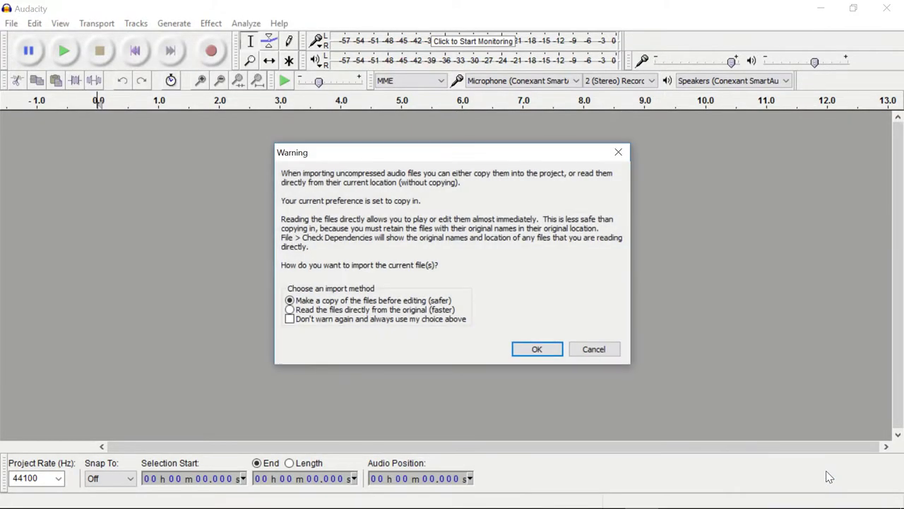
{"action": "left_click", "coordinate": [548, 349]}
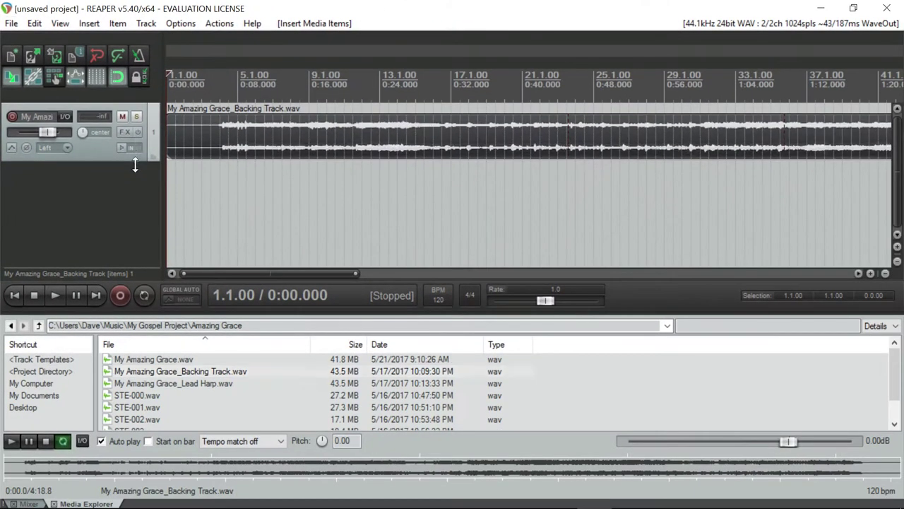
{"action": "left_click_drag", "start_coordinate": [135, 165], "coordinate": [132, 221]}
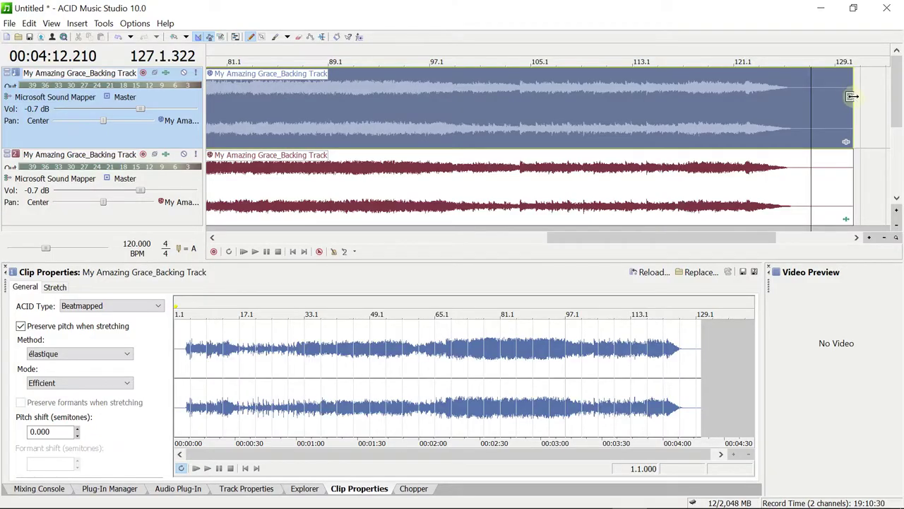
- Align the two backing clips to end together, set track 2 to -1.6 dB, and drop the WAV into REAPER
{"action": "left_click_drag", "start_coordinate": [852, 97], "coordinate": [854, 64]}
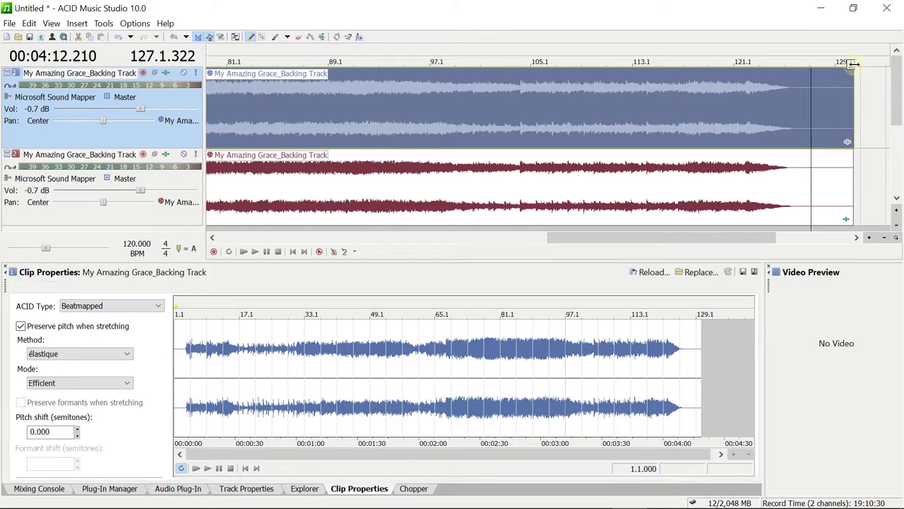
{"action": "left_click", "coordinate": [684, 185]}
{"action": "left_click_drag", "start_coordinate": [684, 185], "coordinate": [552, 188]}
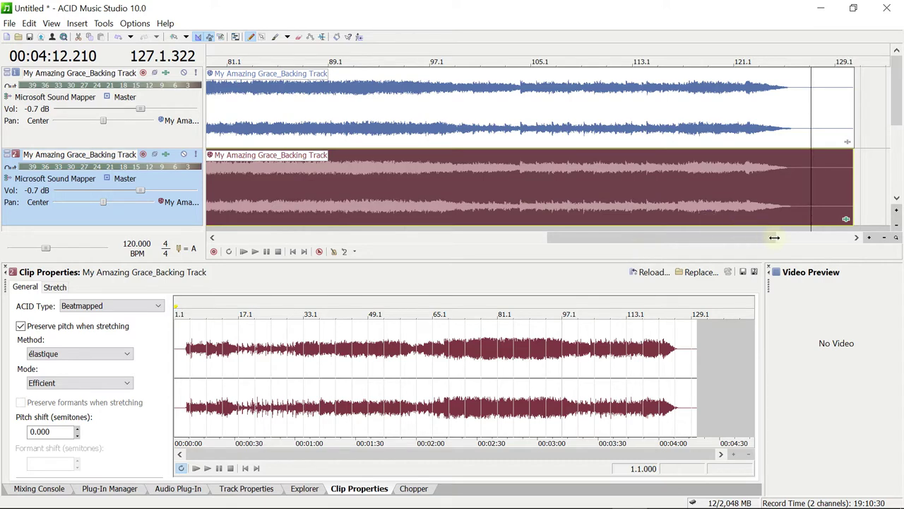
{"action": "mouse_move", "coordinate": [774, 238]}
{"action": "left_mouse_down"}
{"action": "mouse_move", "coordinate": [548, 240]}
{"action": "mouse_move", "coordinate": [672, 222]}
{"action": "mouse_move", "coordinate": [769, 235]}
{"action": "left_mouse_up"}
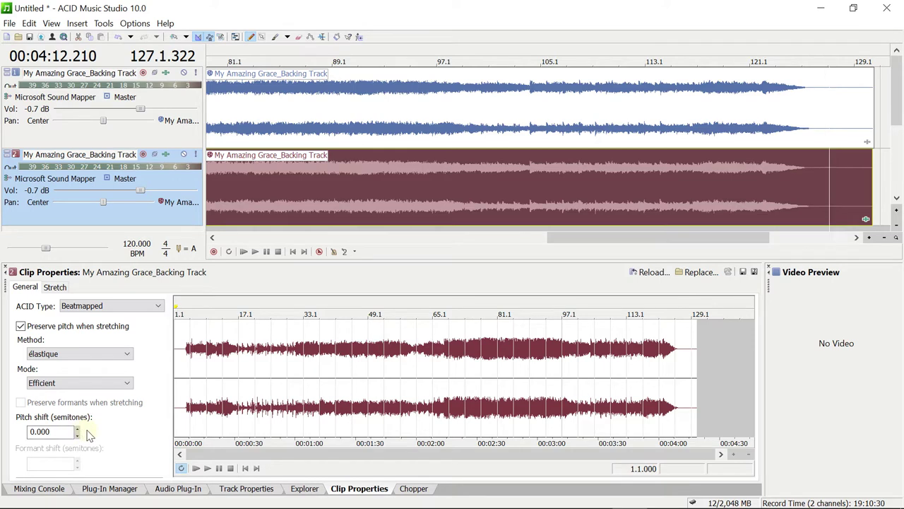
{"action": "left_click_drag", "start_coordinate": [141, 192], "coordinate": [132, 190]}
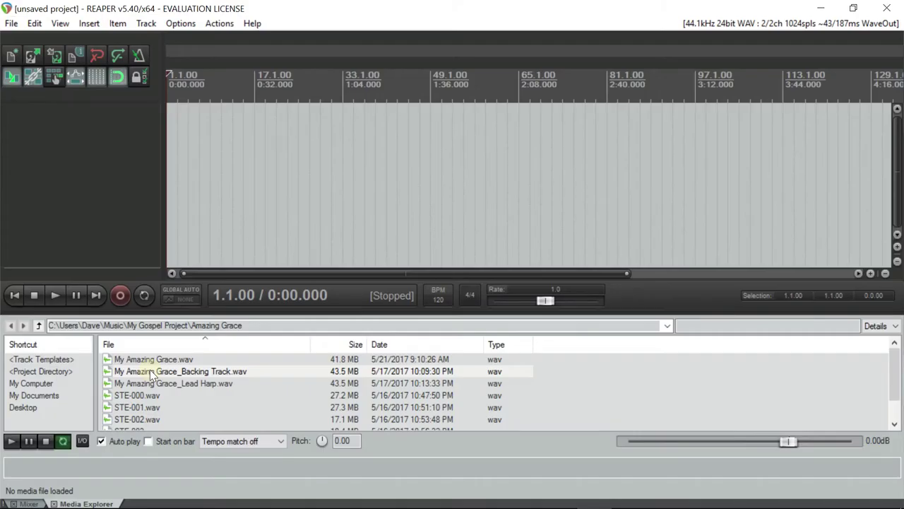
{"action": "left_click_drag", "start_coordinate": [150, 370], "coordinate": [168, 112]}
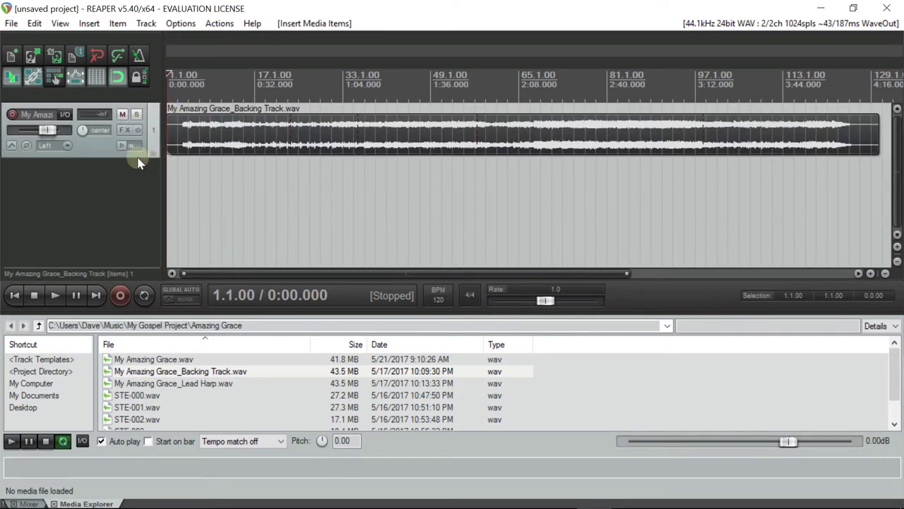
- Make the new REAPER backing track taller and start playing it
{"action": "left_click_drag", "start_coordinate": [139, 157], "coordinate": [143, 224]}
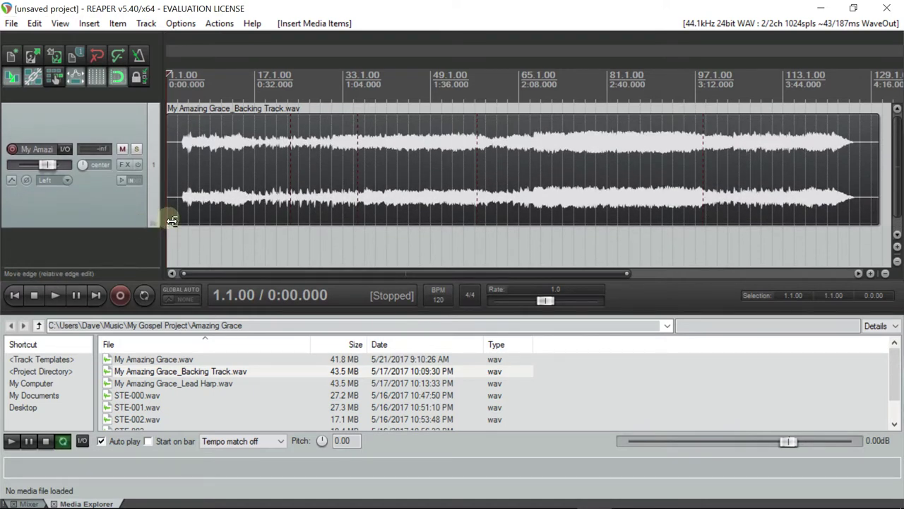
{"action": "left_click", "coordinate": [172, 221]}
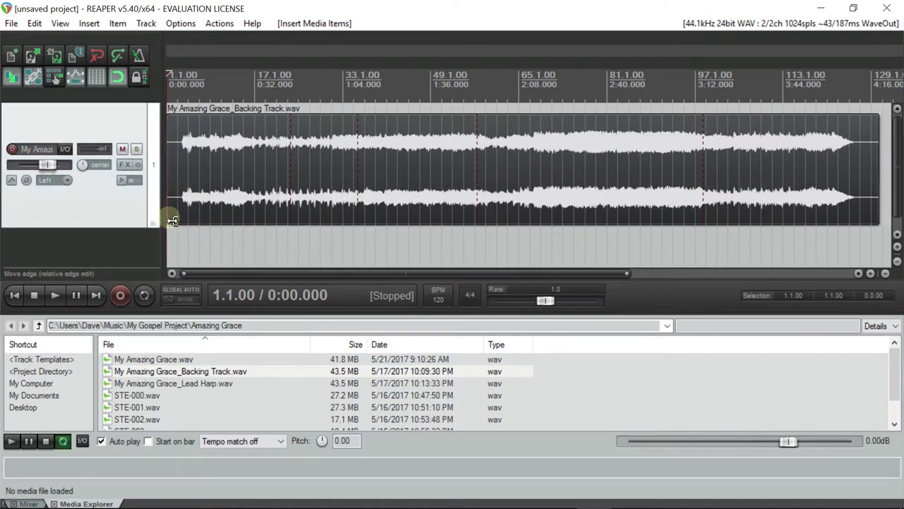
{"action": "key", "text": "space"}
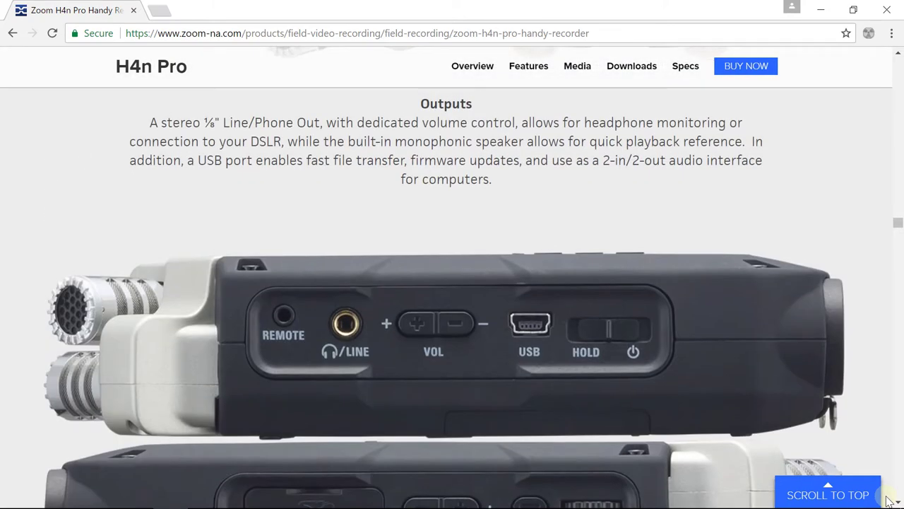
{"action": "scroll", "coordinate": [888, 500], "scroll_direction": "up", "scroll_amount": 2}
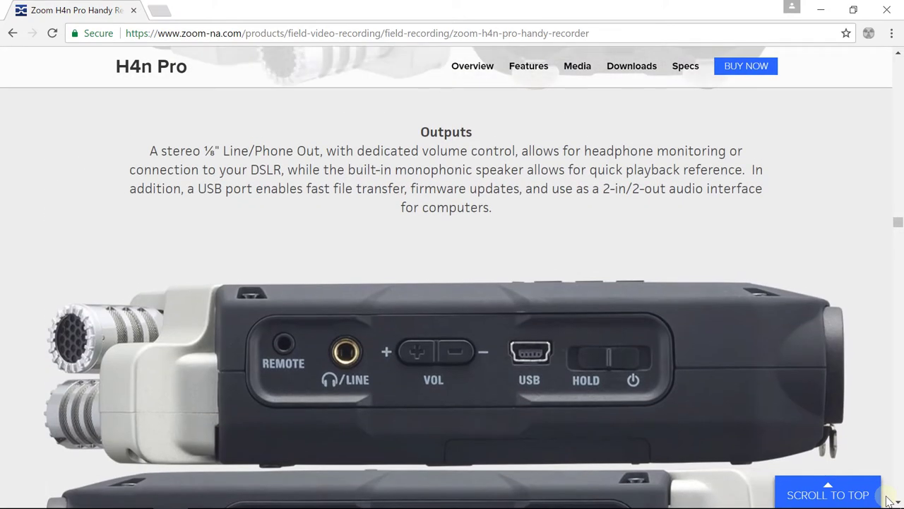
{"action": "scroll", "coordinate": [888, 500], "scroll_direction": "up", "scroll_amount": 3}
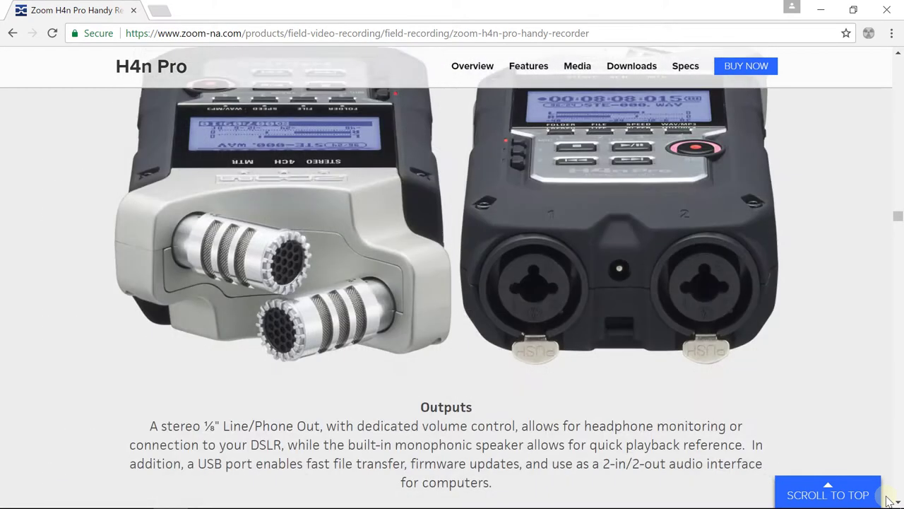
{"action": "scroll", "coordinate": [888, 500], "scroll_direction": "up", "scroll_amount": 5}
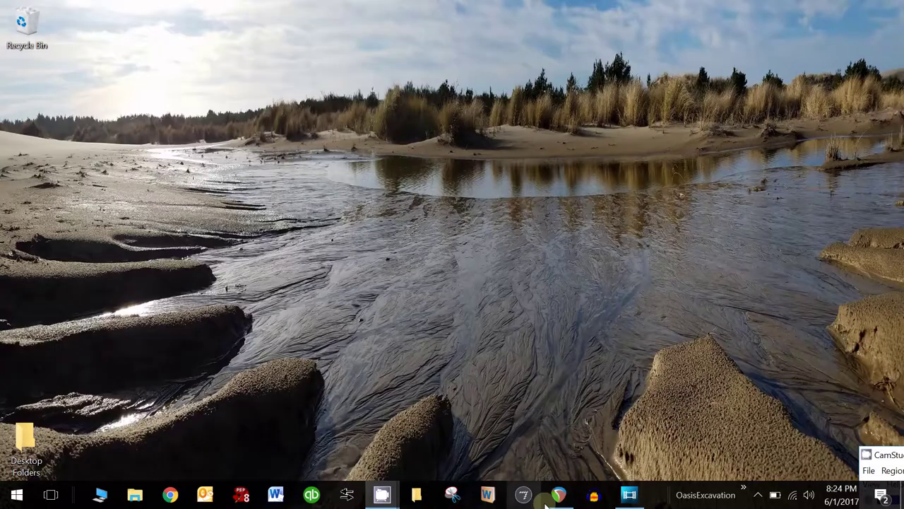
- Place the backing track and Lead Harp WAVs on two REAPER tracks, the harp starting at bar 9
{"action": "left_click", "coordinate": [558, 495]}
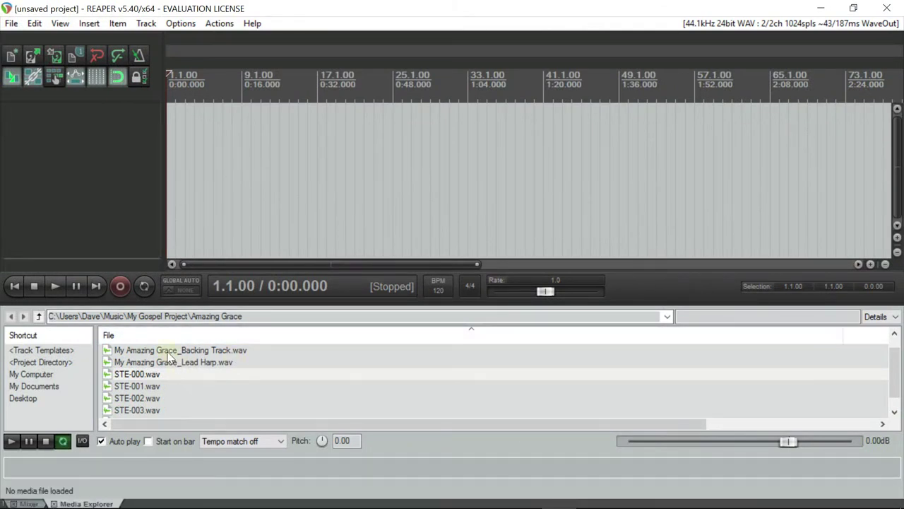
{"action": "left_click_drag", "start_coordinate": [161, 355], "coordinate": [168, 138]}
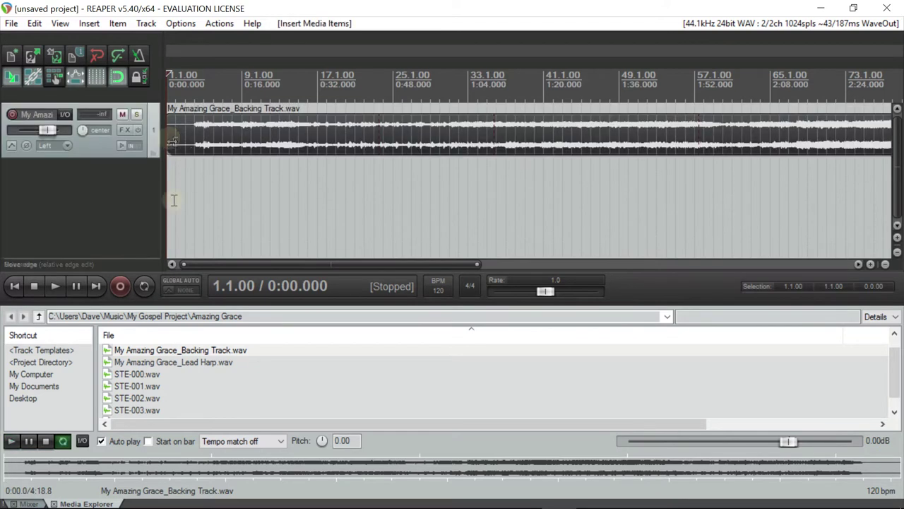
{"action": "left_click_drag", "start_coordinate": [184, 362], "coordinate": [273, 197]}
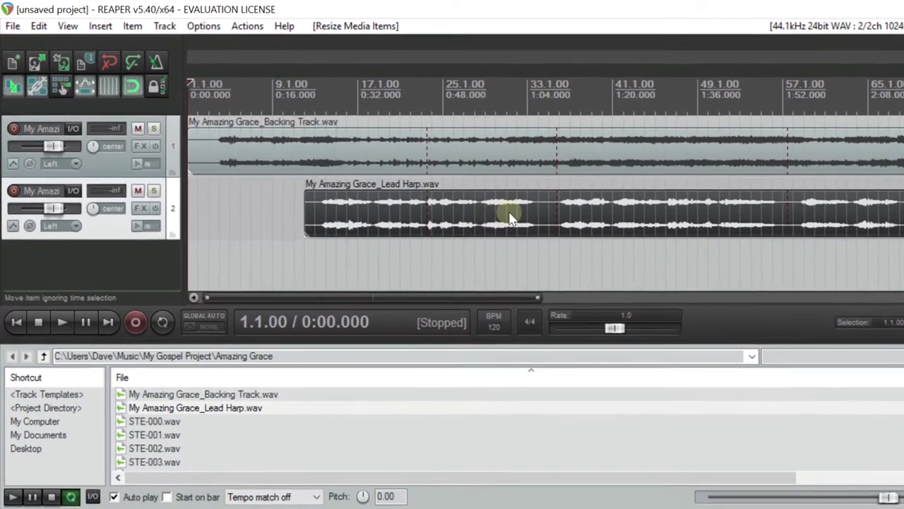
{"action": "left_click_drag", "start_coordinate": [510, 215], "coordinate": [474, 220]}
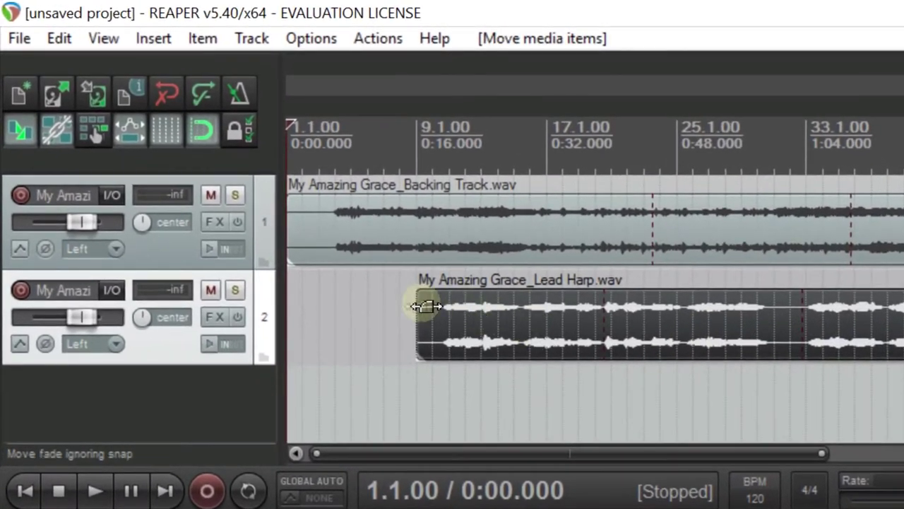
- Move the Lead Harp item to start at 8.1.00 (0:14.000), checking the sync by playback
{"action": "left_click", "coordinate": [403, 303]}
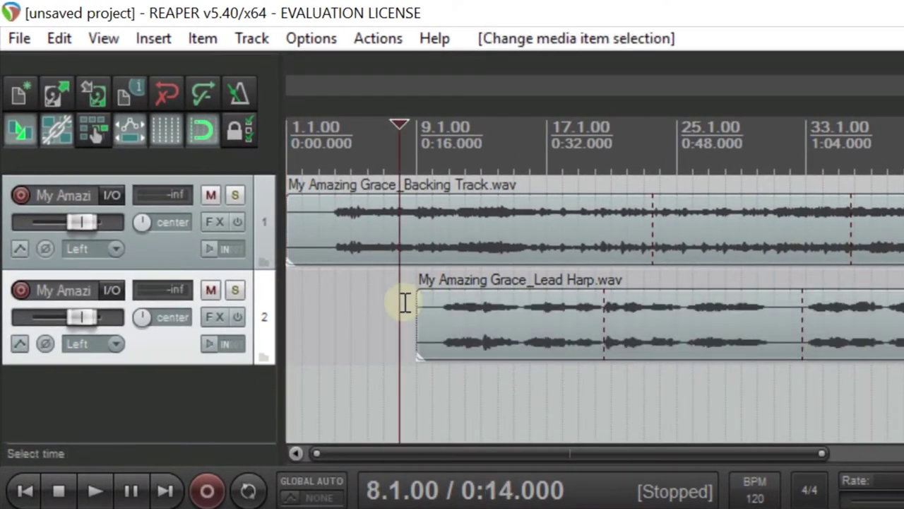
{"action": "key", "text": "space"}
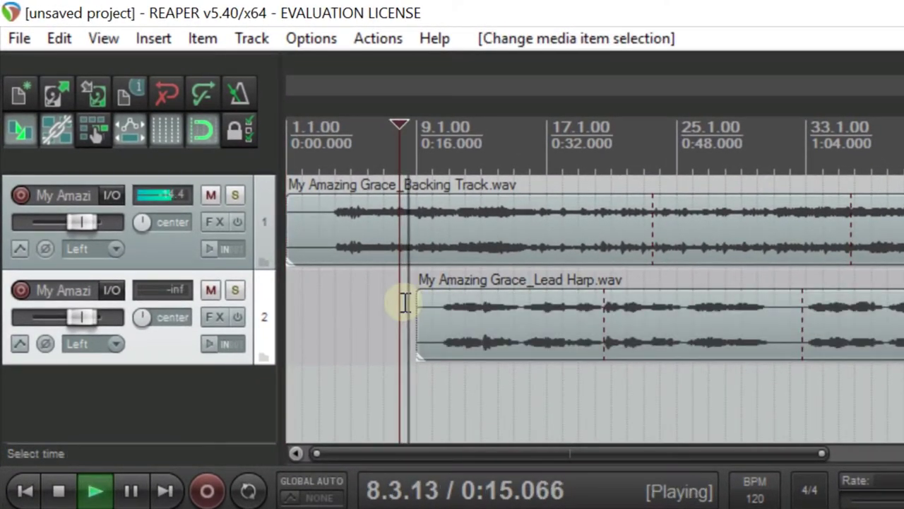
{"action": "key", "text": "space"}
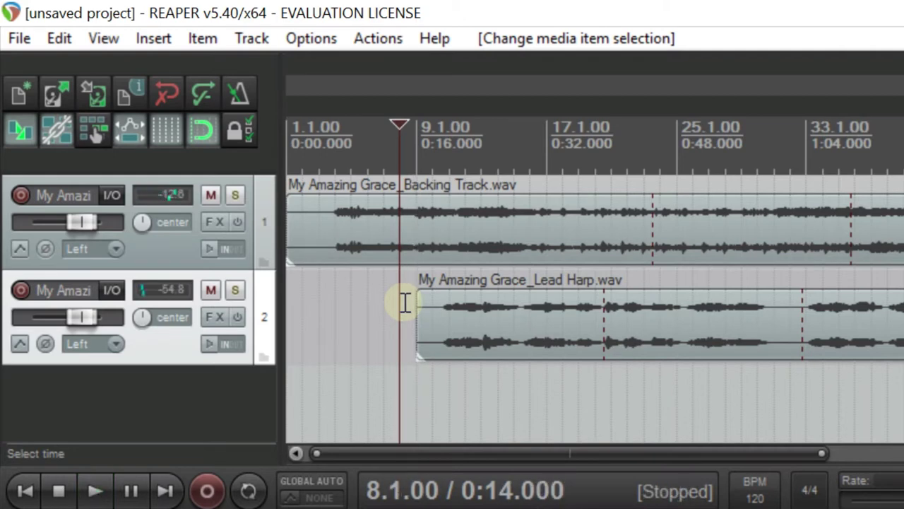
{"action": "left_click_drag", "start_coordinate": [444, 329], "coordinate": [426, 326]}
{"action": "key", "text": "space"}
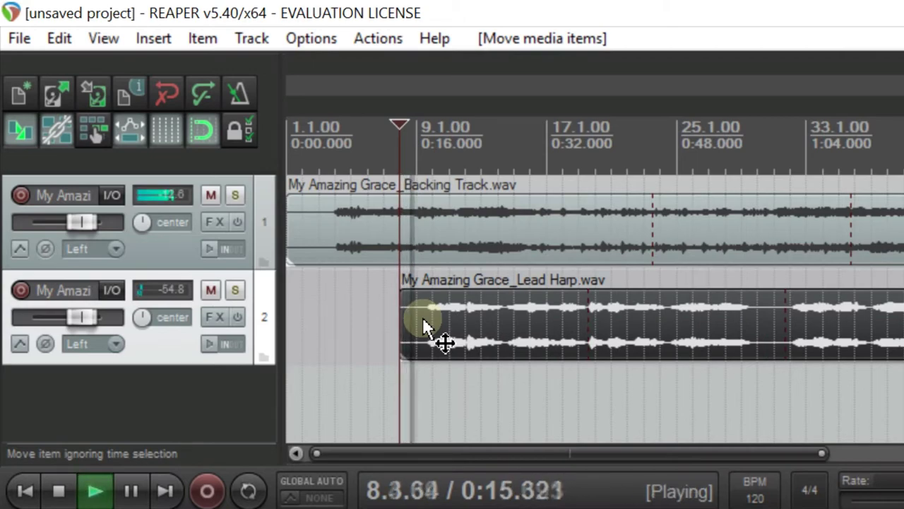
{"action": "key", "text": "space"}
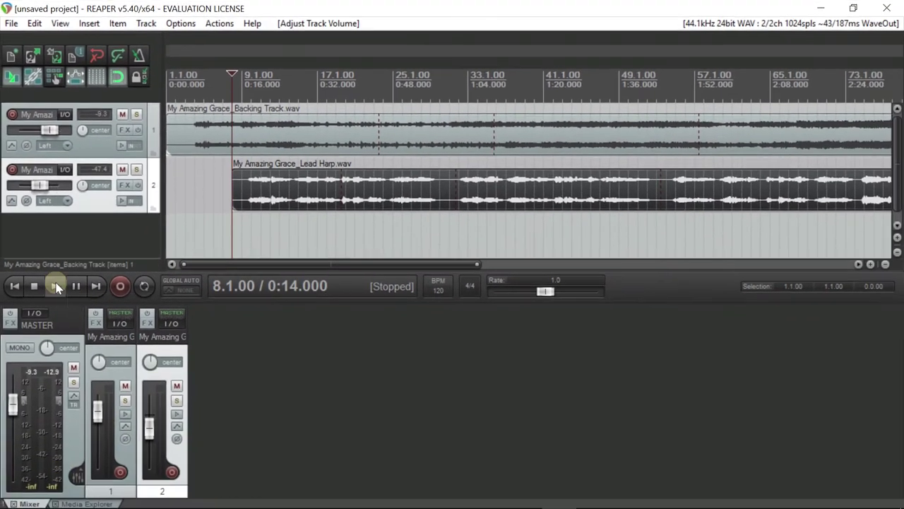
- While playing, raise the lead harp fader to about +0.82 dB, panning backing 20%L and harp 20%R
{"action": "left_click", "coordinate": [57, 286]}
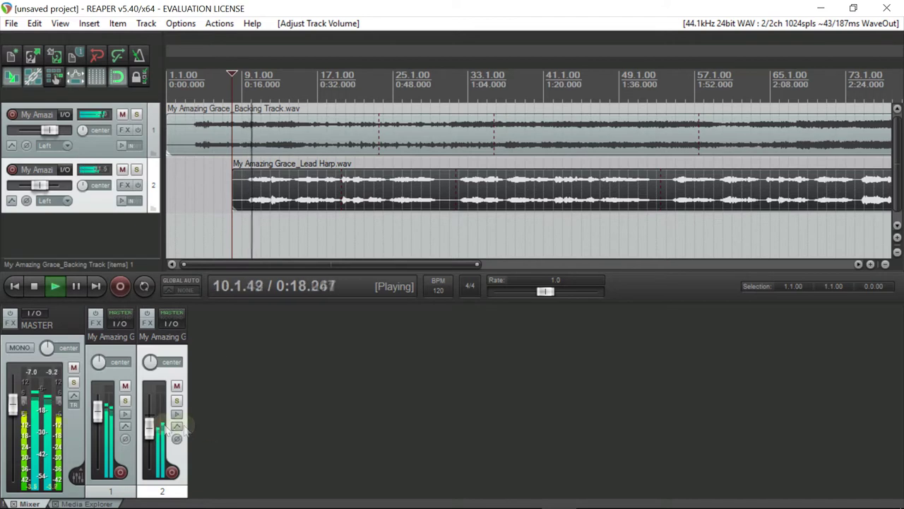
{"action": "left_click_drag", "start_coordinate": [150, 432], "coordinate": [150, 417]}
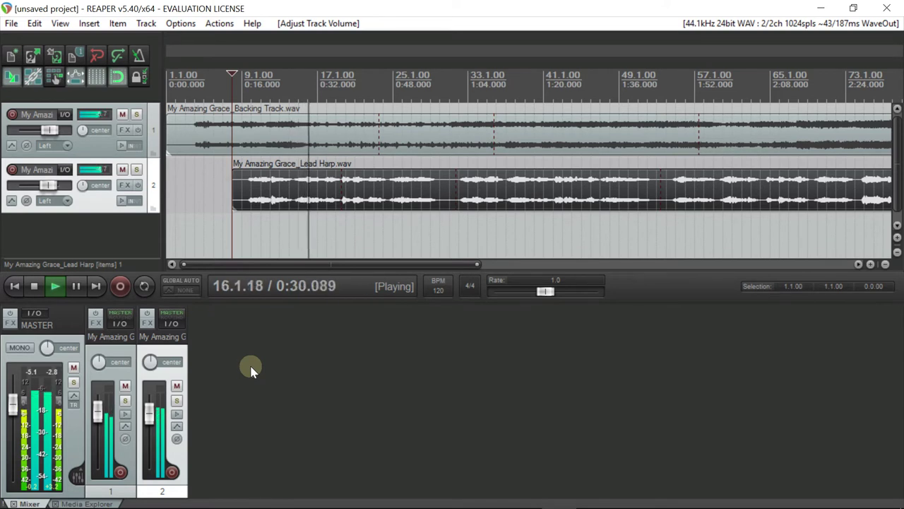
{"action": "key", "text": "space"}
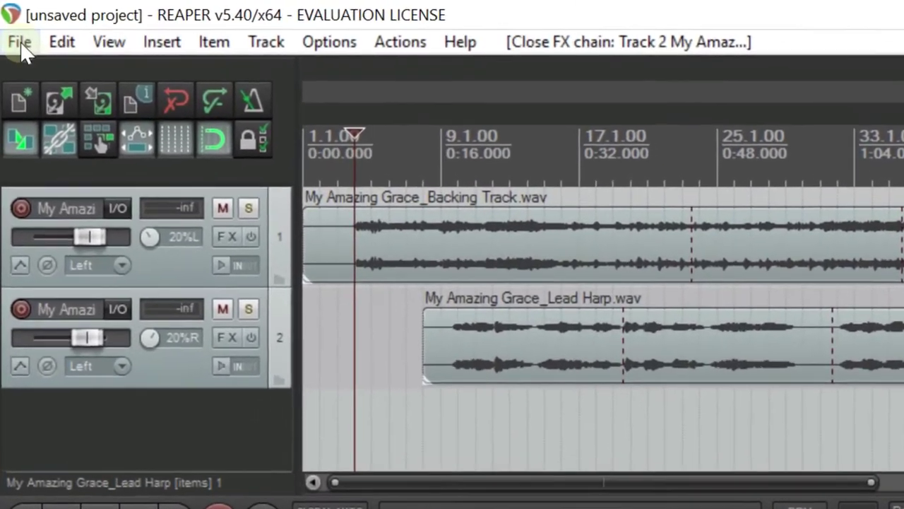
- Render the mix as a 16-bit, 44100 Hz stereo WAV file, My Amazing Grace.wav
{"action": "left_click", "coordinate": [15, 29]}
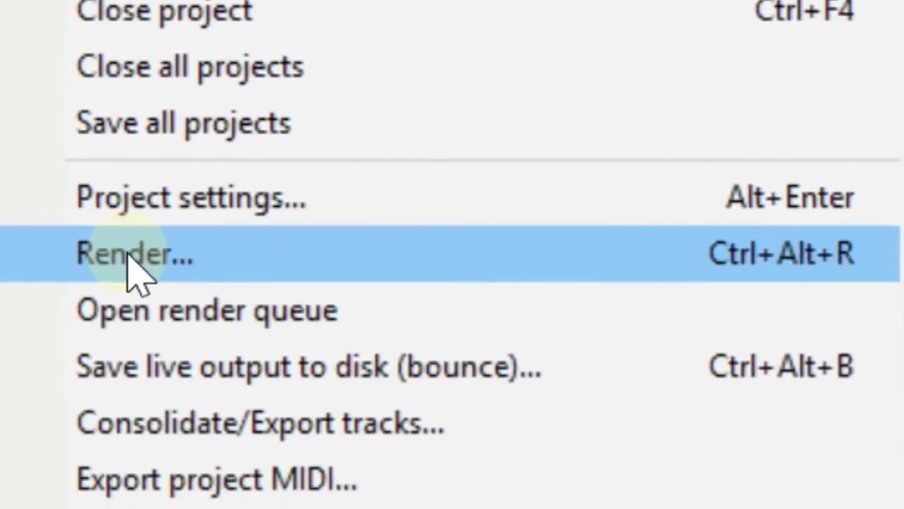
{"action": "left_click", "coordinate": [124, 395]}
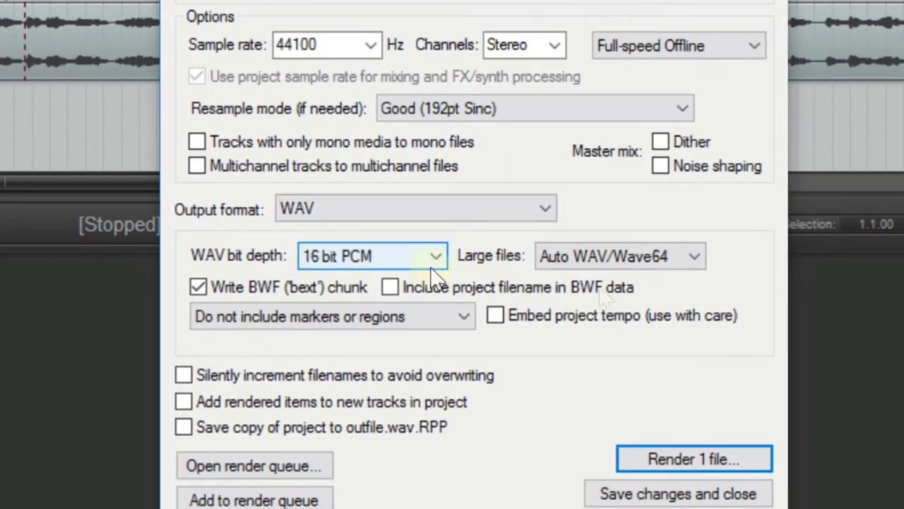
{"action": "left_click", "coordinate": [711, 455]}
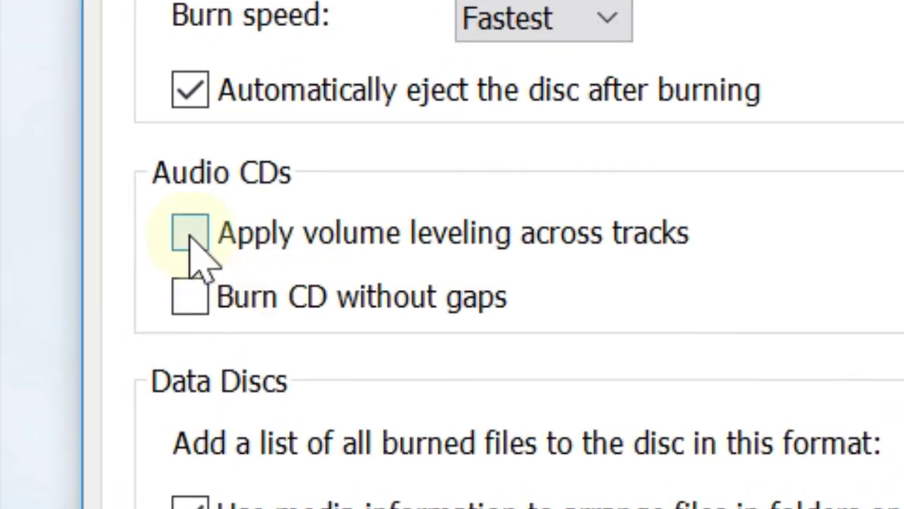
- Enable volume leveling, confirm the disc's CD-Text details, and burn the eight-track audio CD
{"action": "left_click", "coordinate": [191, 237]}
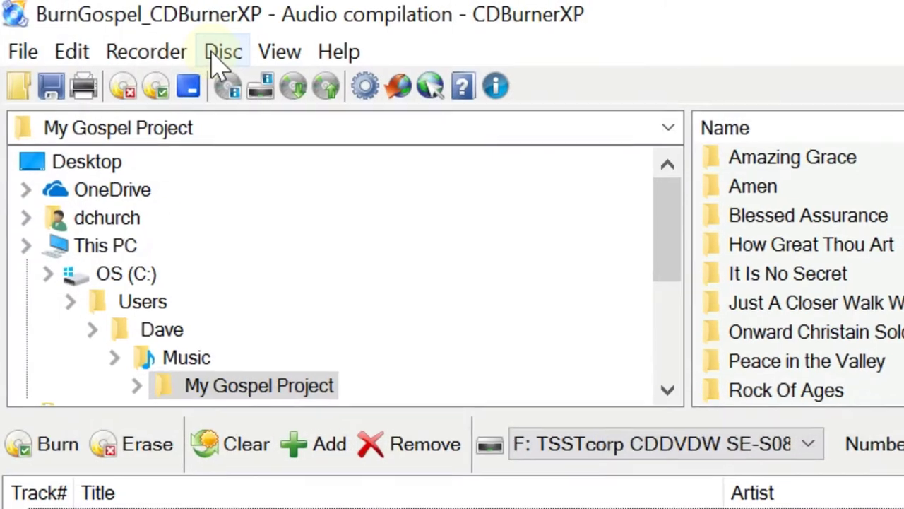
{"action": "left_click", "coordinate": [212, 52]}
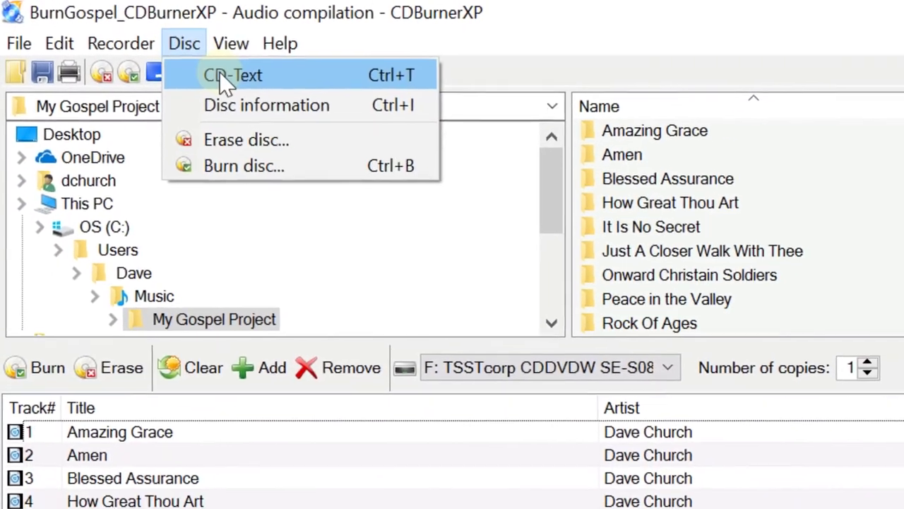
{"action": "left_click", "coordinate": [247, 86]}
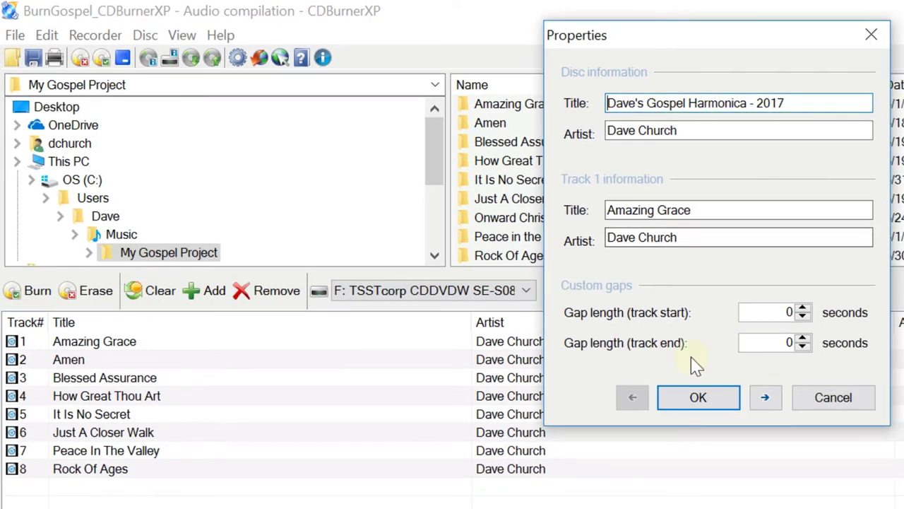
{"action": "left_click", "coordinate": [698, 399]}
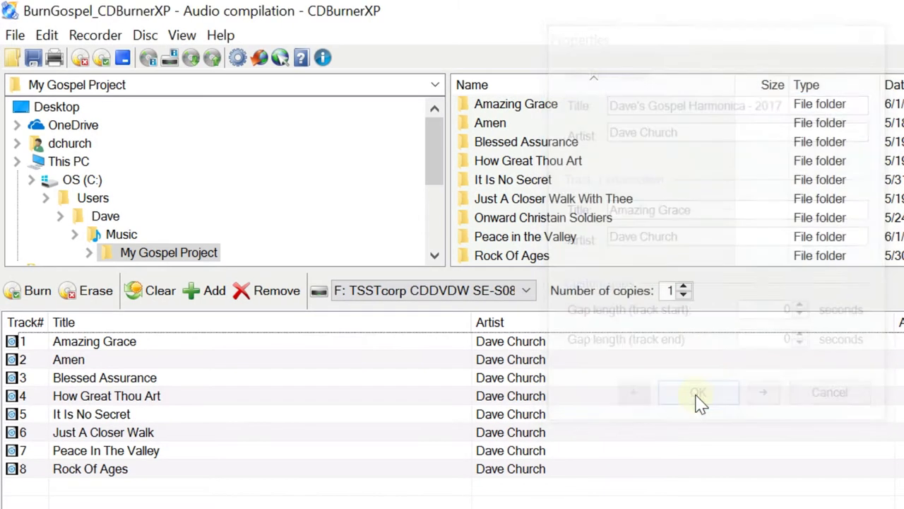
{"action": "left_click", "coordinate": [143, 37]}
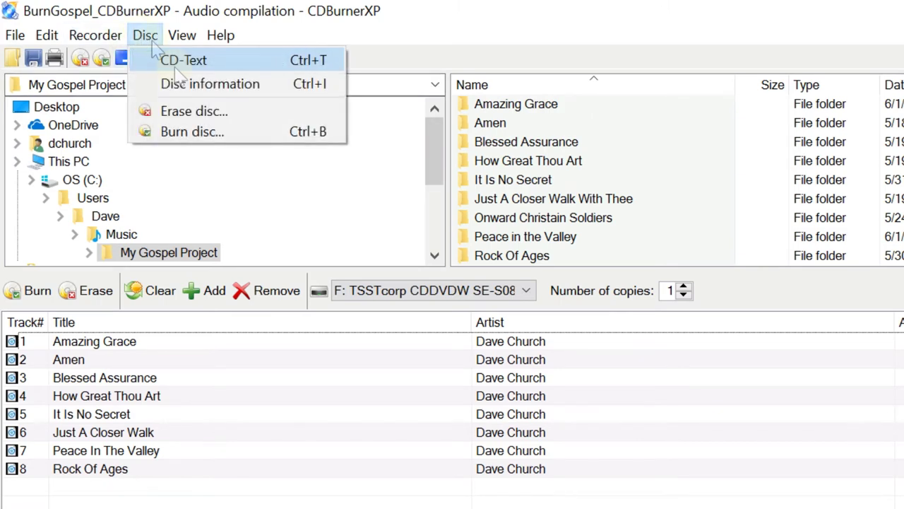
{"action": "left_click", "coordinate": [209, 136]}
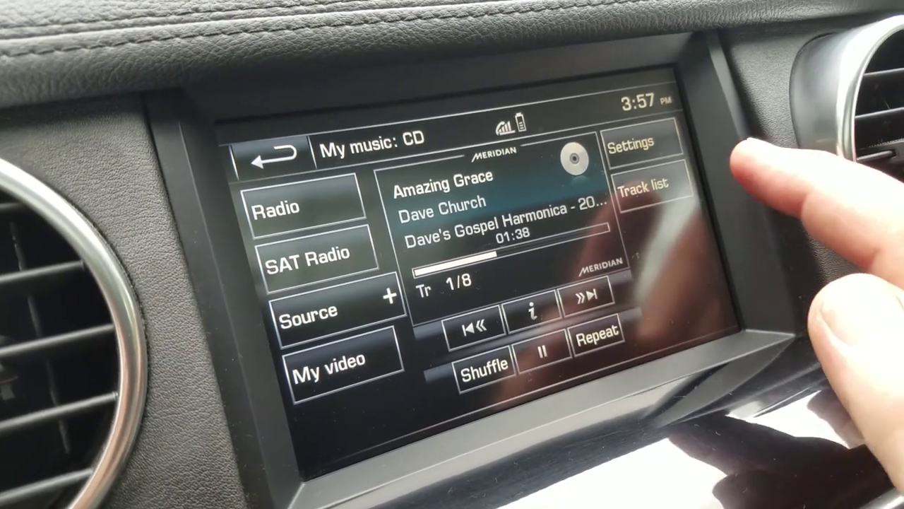
- Show the burned CD's track list on the car stereo, with Amazing Grace as track 1 of 8
{"action": "left_click", "coordinate": [643, 185]}
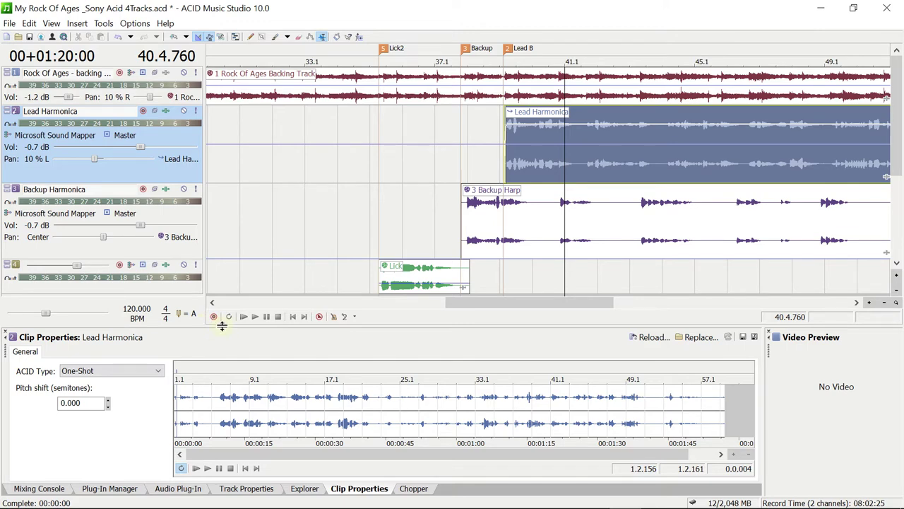
- Raise the splitter above Clip Properties to enlarge the Lead Harmonica waveform view
{"action": "left_click_drag", "start_coordinate": [222, 326], "coordinate": [226, 199]}
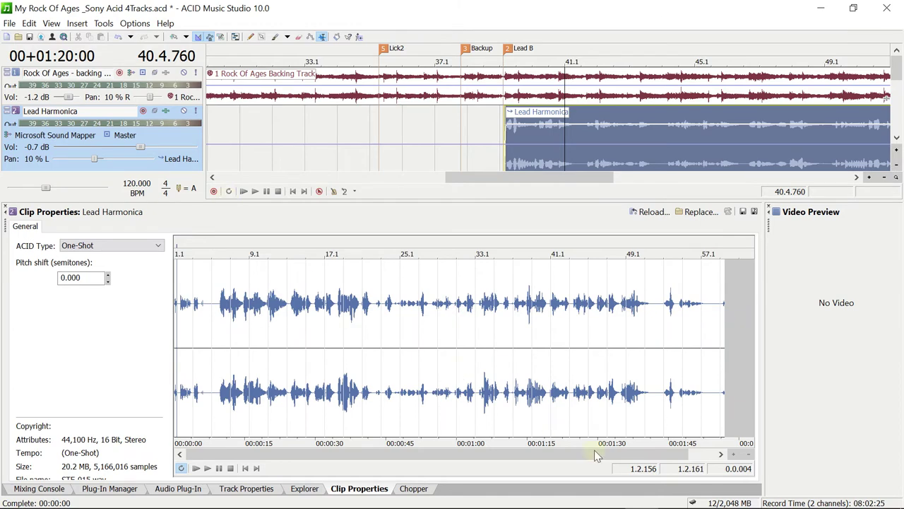